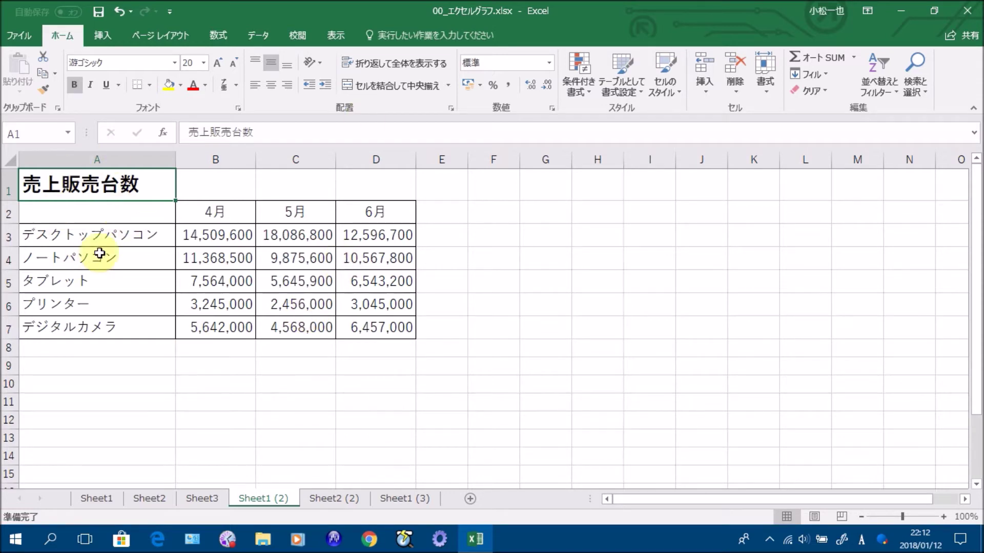
Step: Insert a 2-D 100% stacked bar chart from the sales table A2:D7
{"action": "left_click_drag", "start_coordinate": [141, 188], "coordinate": [328, 187]}
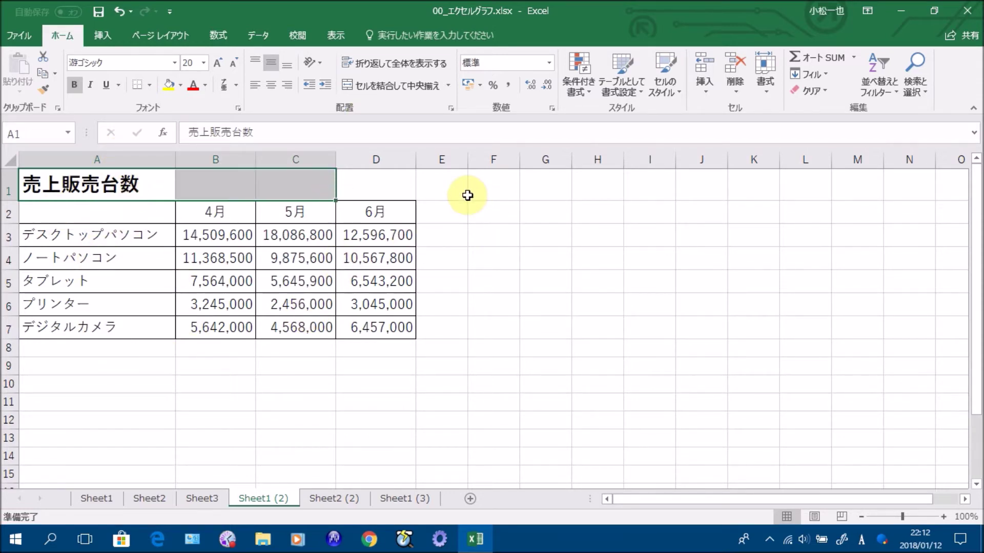
{"action": "left_click", "coordinate": [467, 196]}
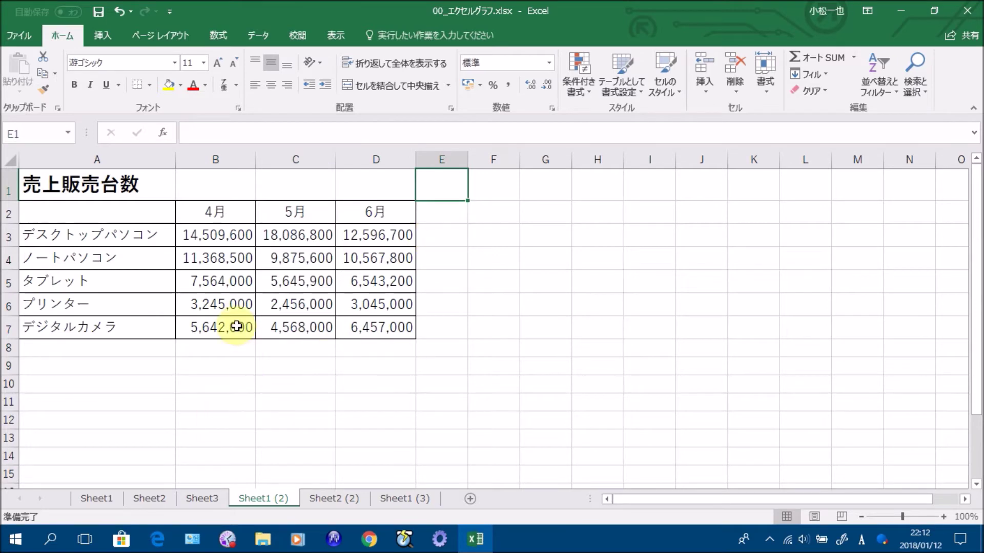
{"action": "left_click_drag", "start_coordinate": [104, 212], "coordinate": [377, 325]}
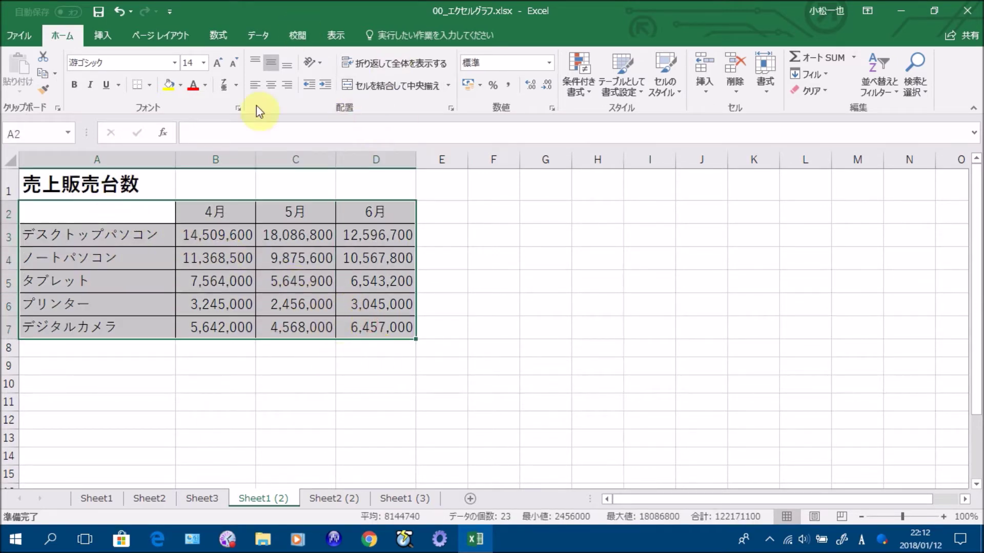
{"action": "left_click", "coordinate": [101, 35]}
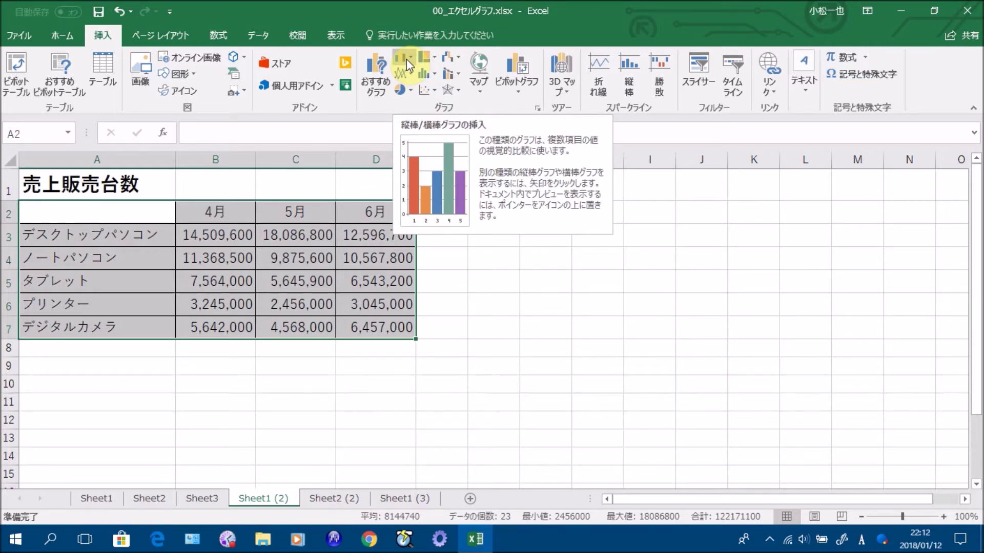
{"action": "left_click", "coordinate": [407, 60]}
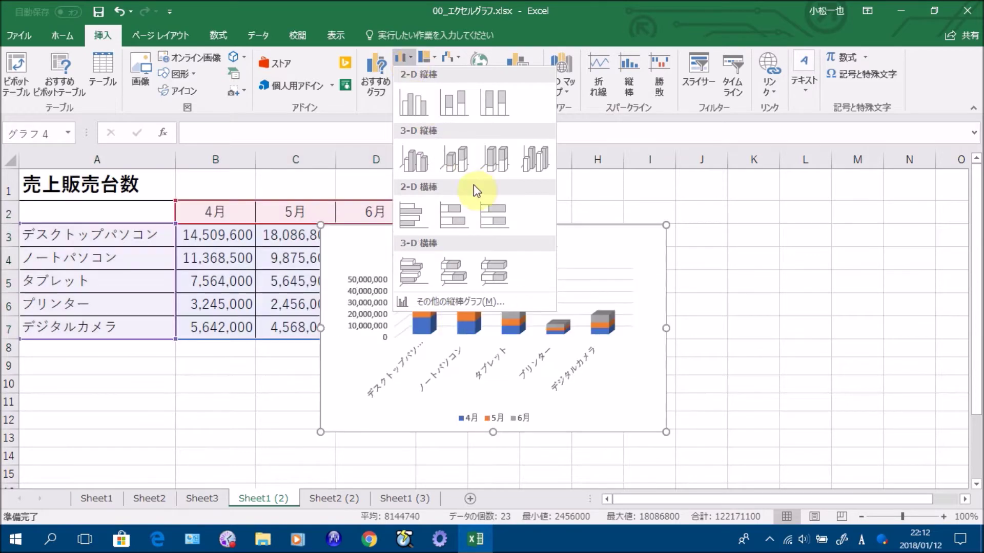
{"action": "left_click", "coordinate": [497, 213]}
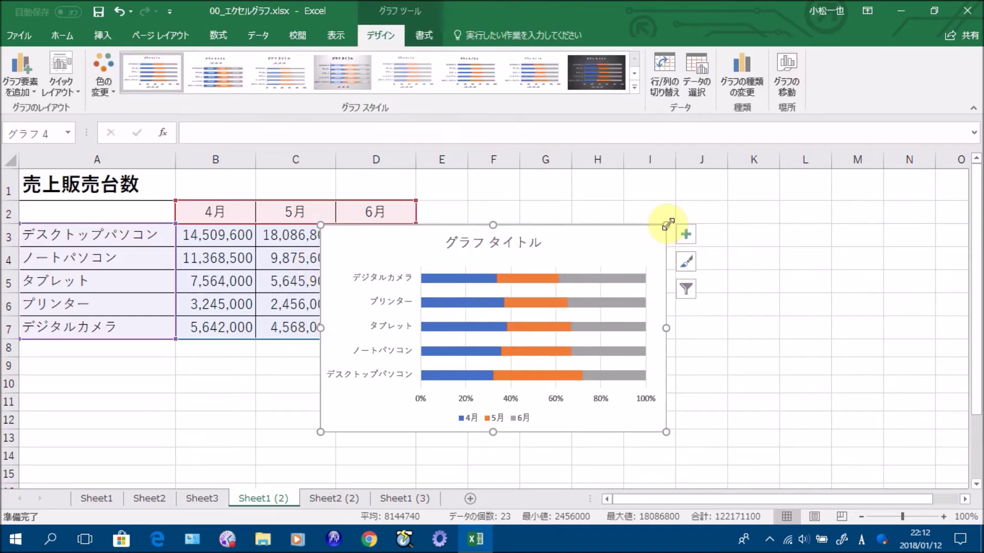
Step: Enlarge the chart to cover roughly columns C to K and rows 1 to 15
{"action": "left_click_drag", "start_coordinate": [665, 225], "coordinate": [741, 177]}
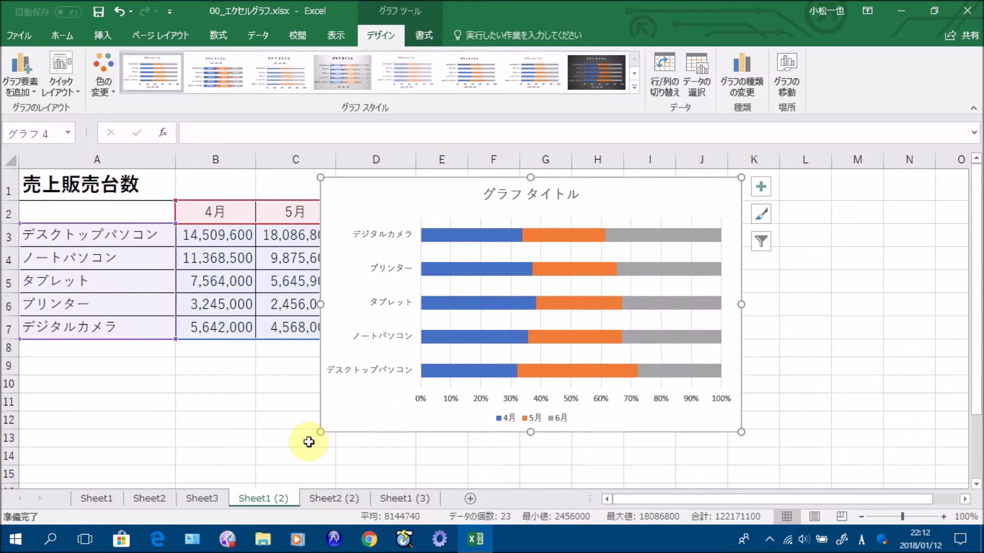
{"action": "left_click_drag", "start_coordinate": [321, 432], "coordinate": [190, 462]}
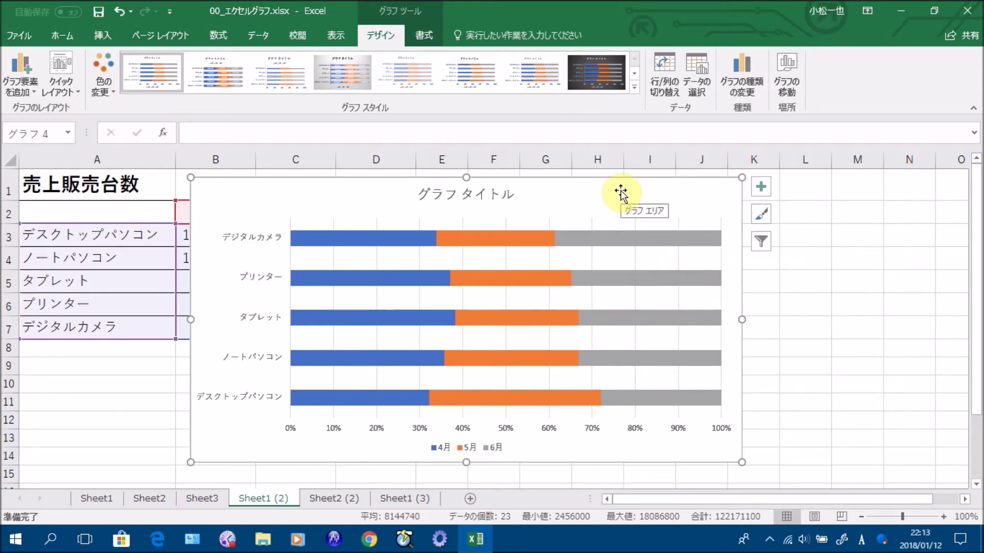
{"action": "mouse_move", "coordinate": [621, 193]}
{"action": "left_mouse_down"}
{"action": "mouse_move", "coordinate": [753, 188]}
{"action": "mouse_move", "coordinate": [700, 186]}
{"action": "left_mouse_up"}
{"action": "key", "text": "Escape"}
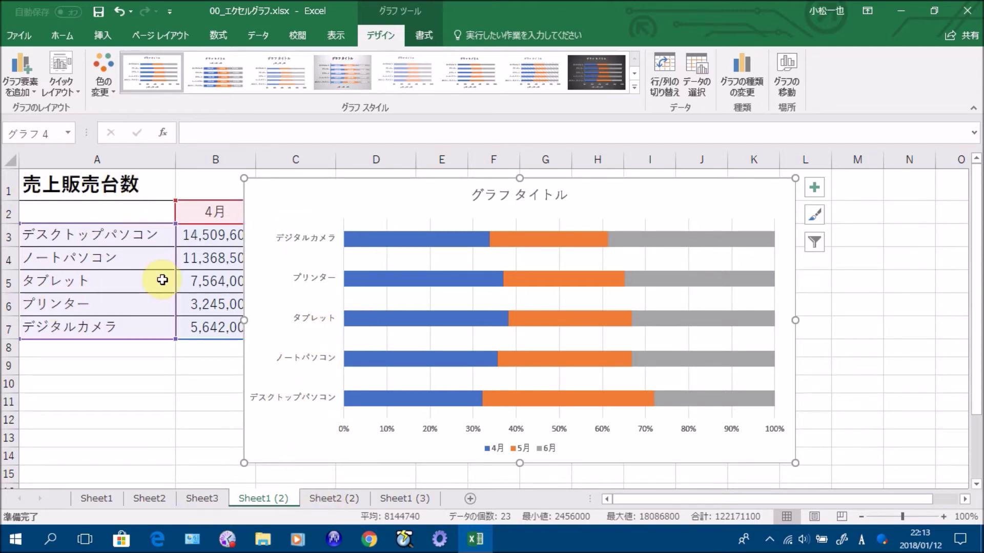
{"action": "left_click", "coordinate": [313, 239]}
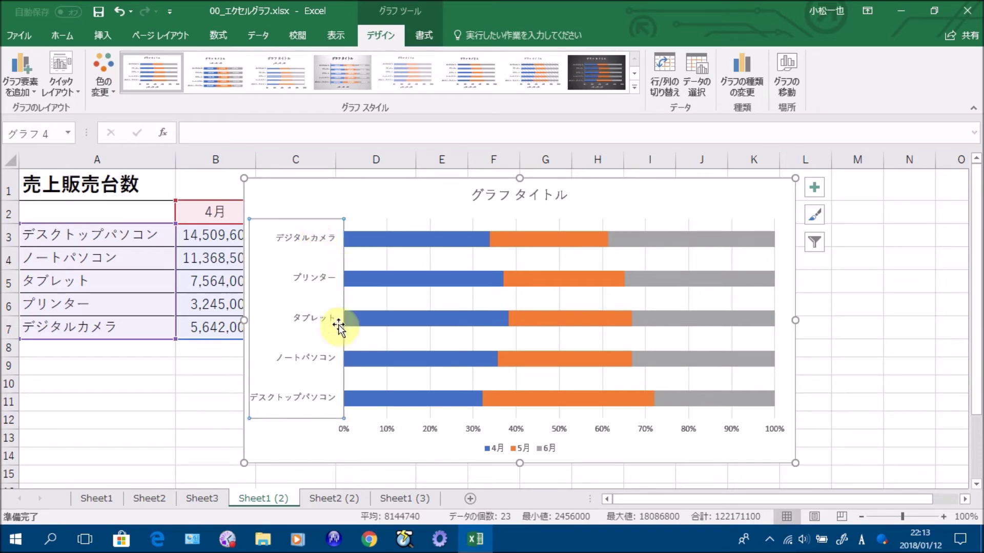
Step: Set the category axis to cross at the maximum category and reverse its order, then shift the chart to column B
{"action": "left_click", "coordinate": [425, 37]}
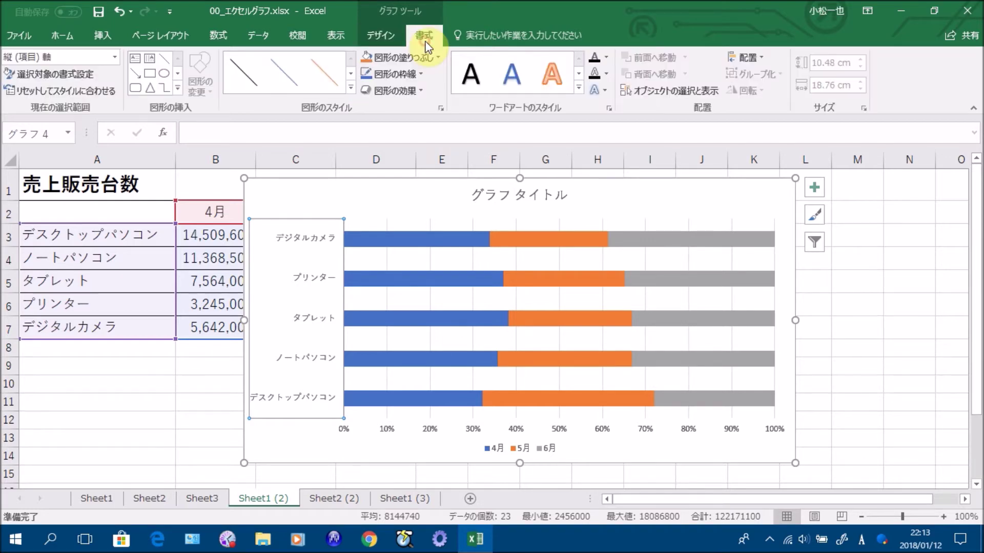
{"action": "left_click", "coordinate": [79, 78]}
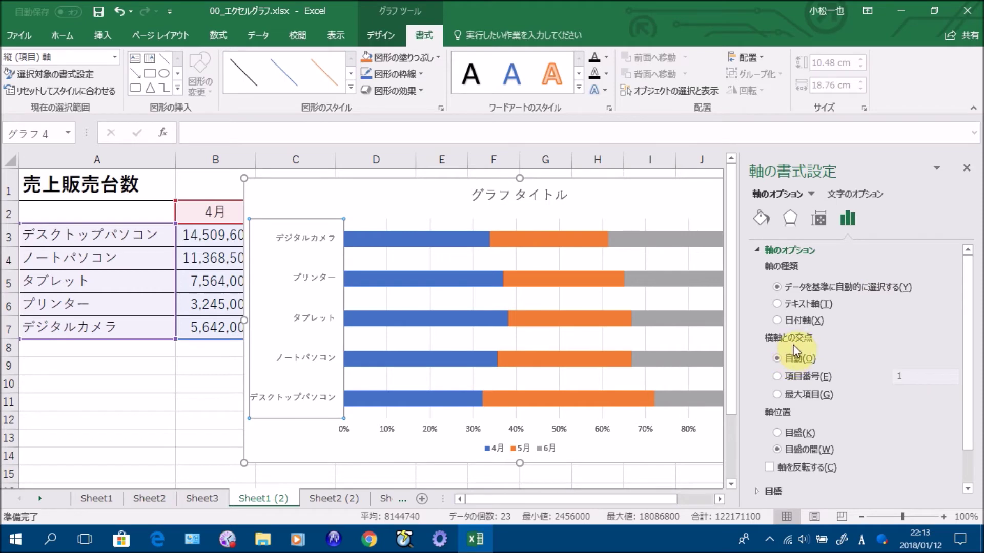
{"action": "left_click", "coordinate": [777, 395]}
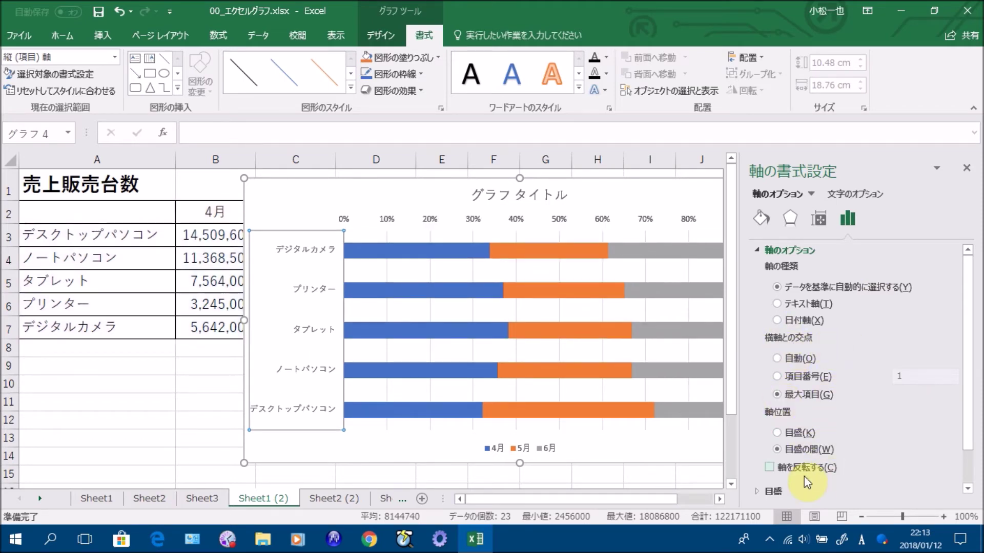
{"action": "left_click", "coordinate": [770, 467]}
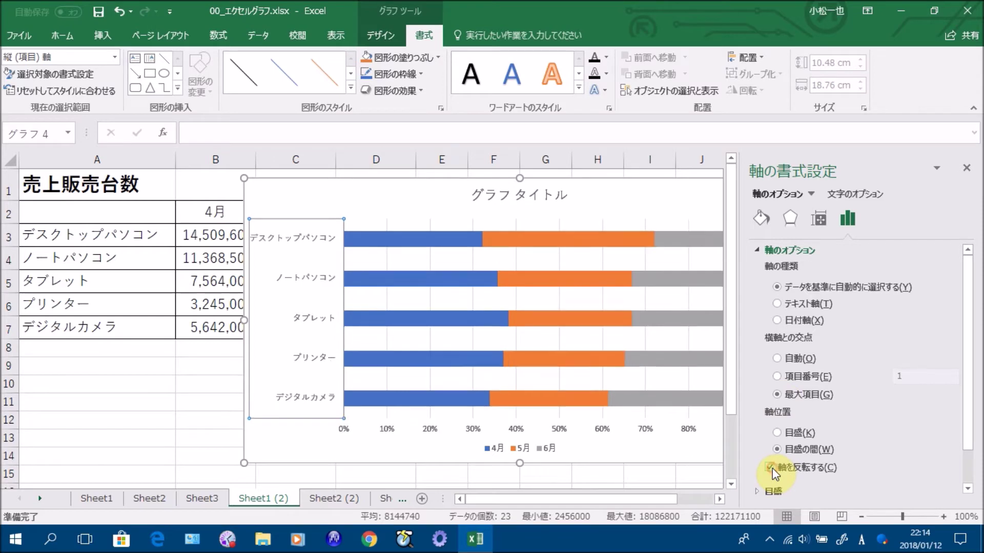
{"action": "left_click", "coordinate": [967, 168]}
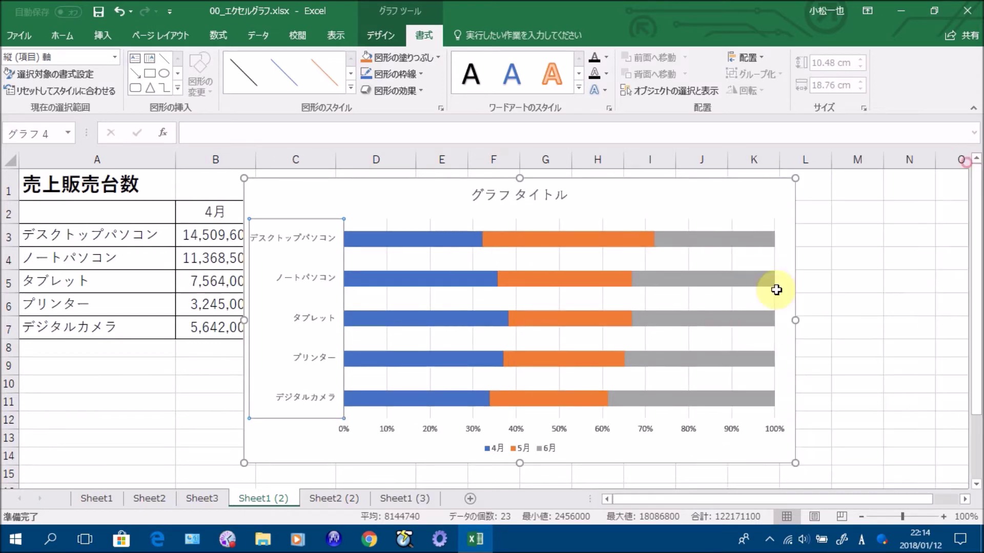
{"action": "mouse_move", "coordinate": [403, 194]}
{"action": "left_mouse_down"}
{"action": "mouse_move", "coordinate": [364, 198]}
{"action": "mouse_move", "coordinate": [384, 193]}
{"action": "left_mouse_up"}
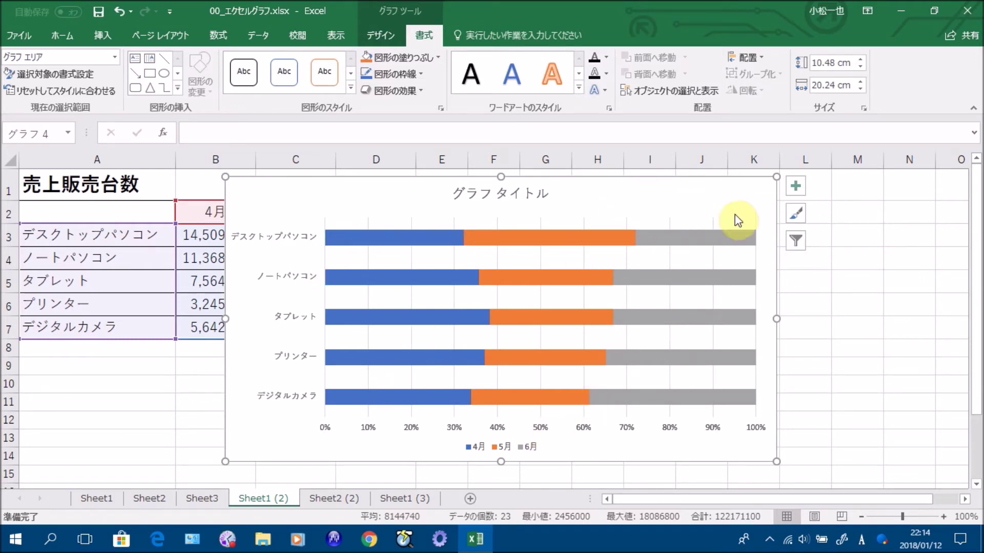
Step: Add data labels to the chart and include the series name on the 4月 labels
{"action": "left_click", "coordinate": [386, 36]}
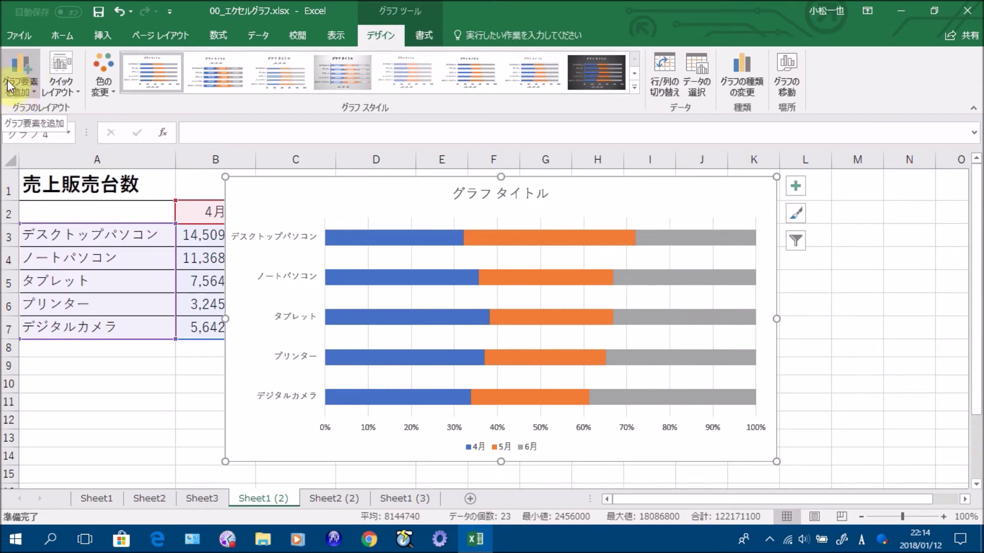
{"action": "left_click", "coordinate": [29, 87]}
{"action": "mouse_move", "coordinate": [54, 160]}
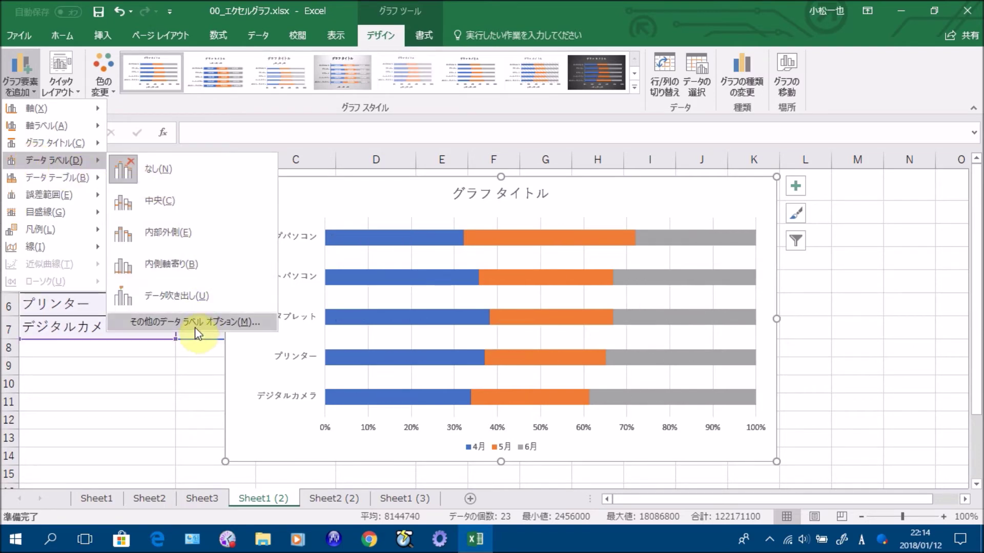
{"action": "left_click", "coordinate": [208, 321]}
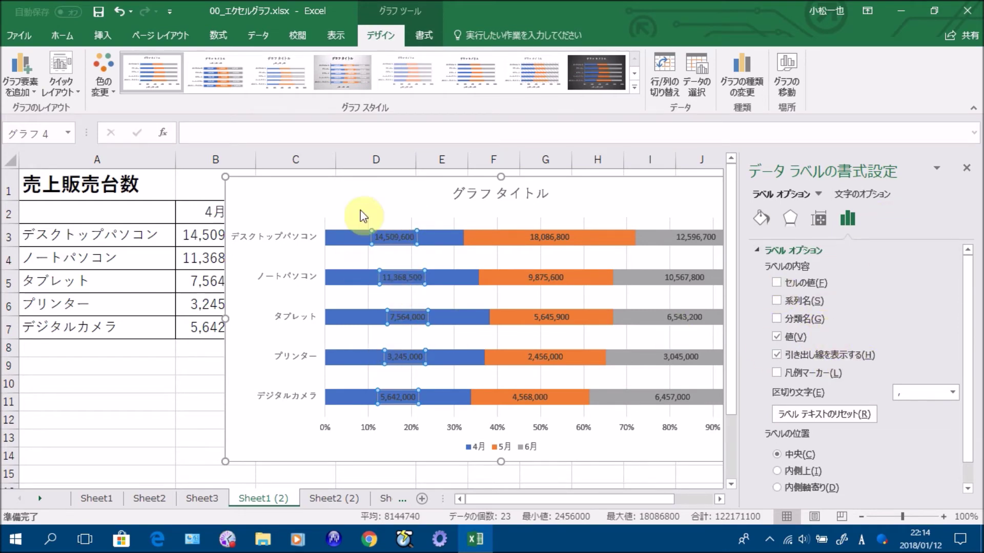
{"action": "left_click", "coordinate": [777, 301]}
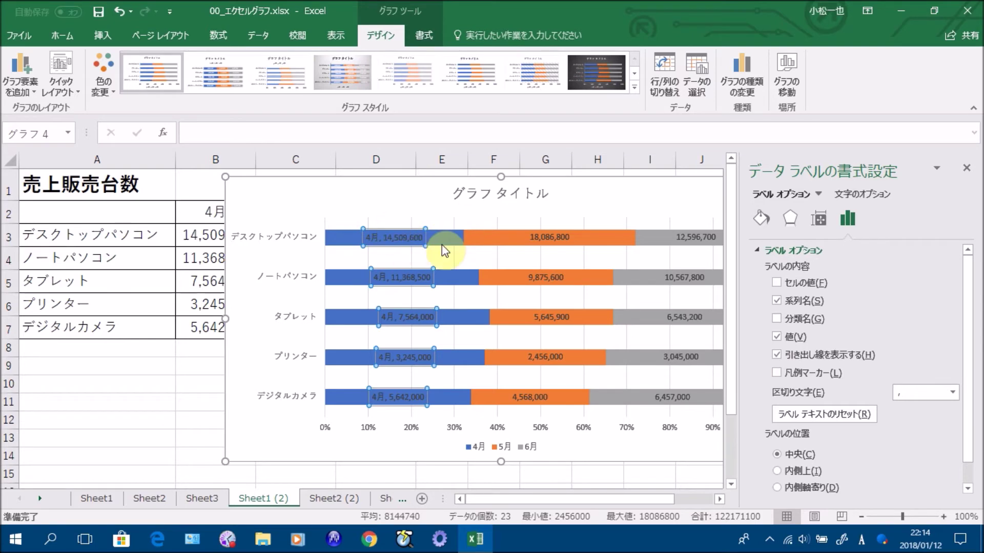
Step: Include the series name on the 5月 and 6月 data labels as well
{"action": "left_click", "coordinate": [546, 240]}
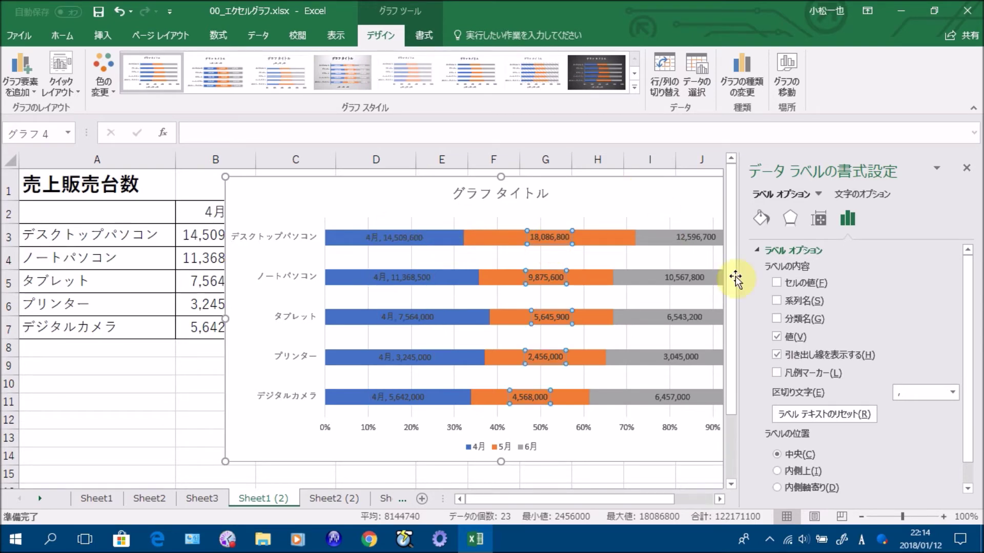
{"action": "left_click", "coordinate": [778, 302]}
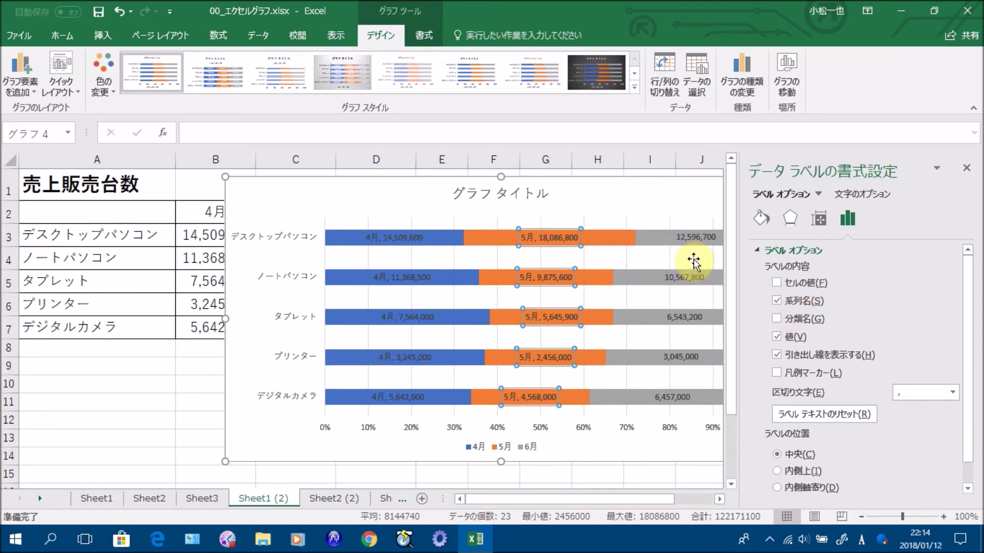
{"action": "left_click", "coordinate": [694, 241]}
{"action": "left_click", "coordinate": [778, 302]}
{"action": "left_click", "coordinate": [967, 168]}
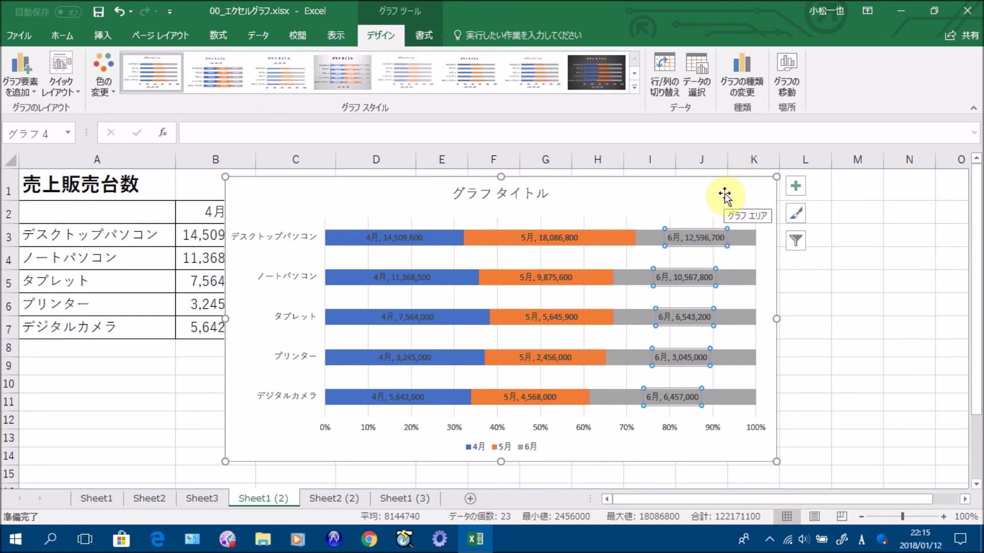
{"action": "left_click", "coordinate": [671, 189]}
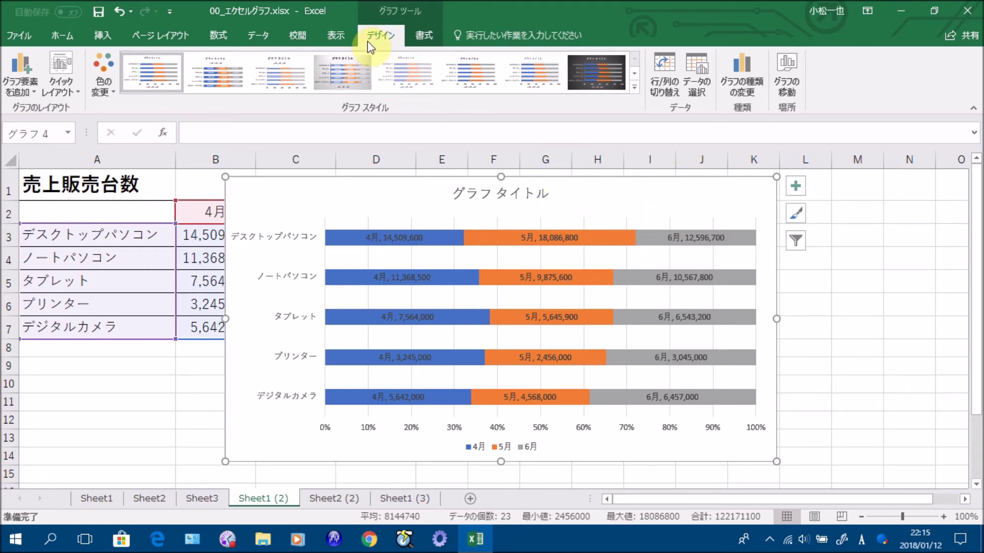
Step: Add series lines linking the 4月, 5月 and 6月 segment boundaries between product bars
{"action": "left_click", "coordinate": [26, 93]}
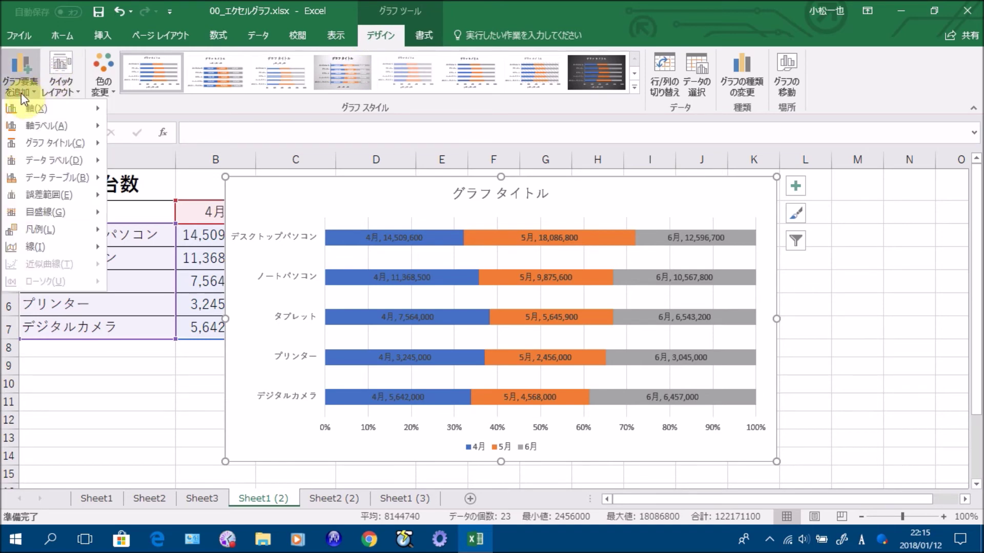
{"action": "mouse_move", "coordinate": [31, 246]}
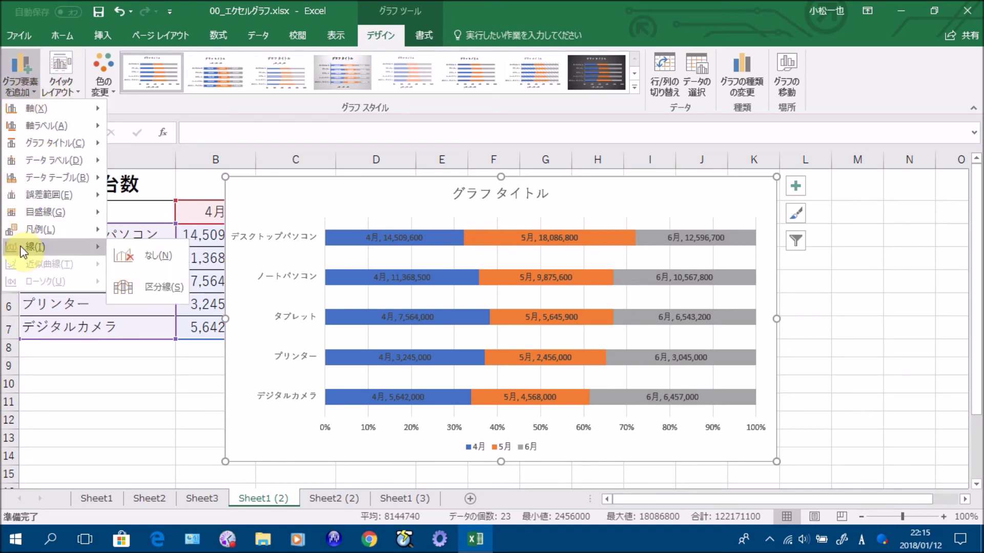
{"action": "left_click", "coordinate": [155, 285]}
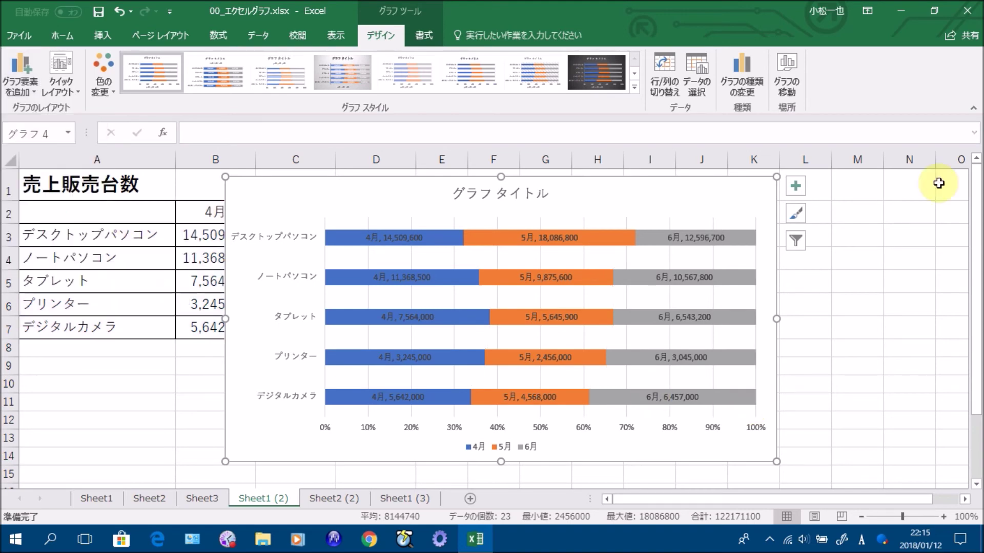
{"action": "left_click", "coordinate": [876, 280]}
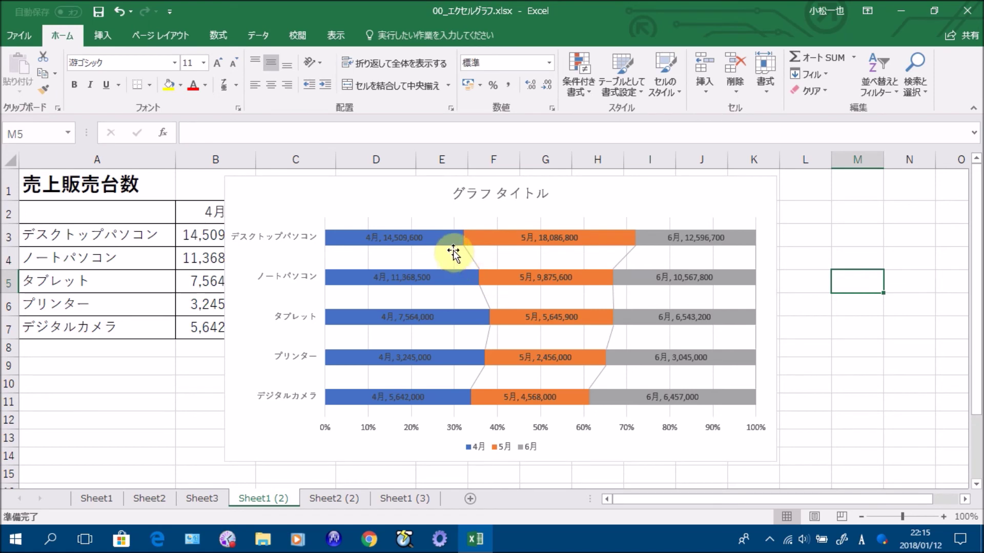